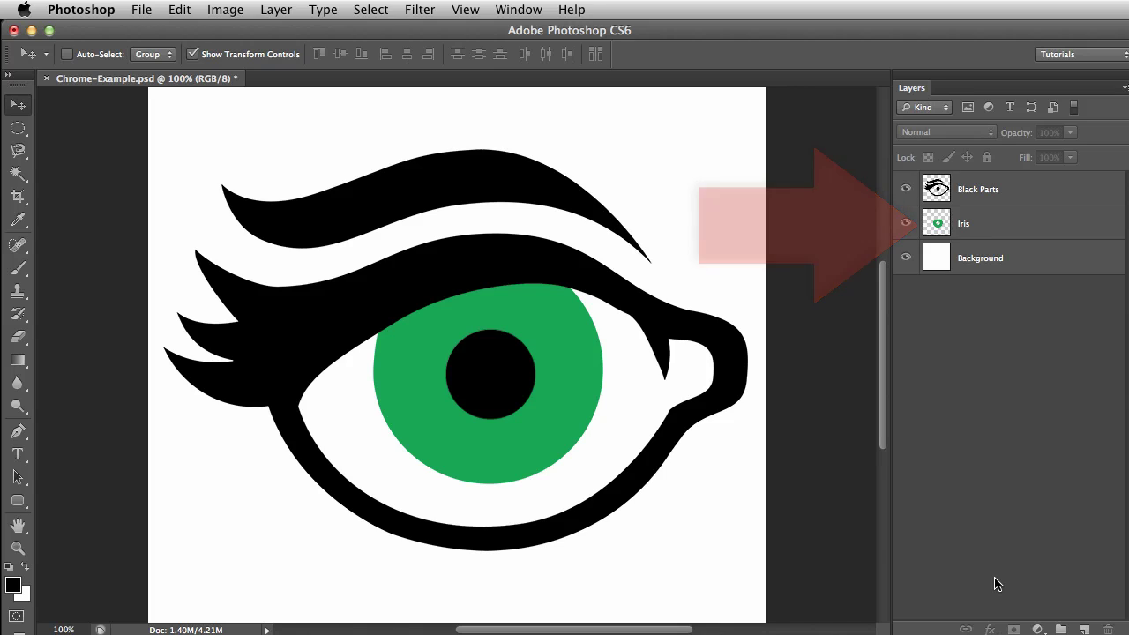
Launch Eye Candy 7 on the Black Parts layer and expand the Chrome preset group.
{"action": "left_click", "coordinate": [1058, 193]}
{"action": "left_click", "coordinate": [422, 8]}
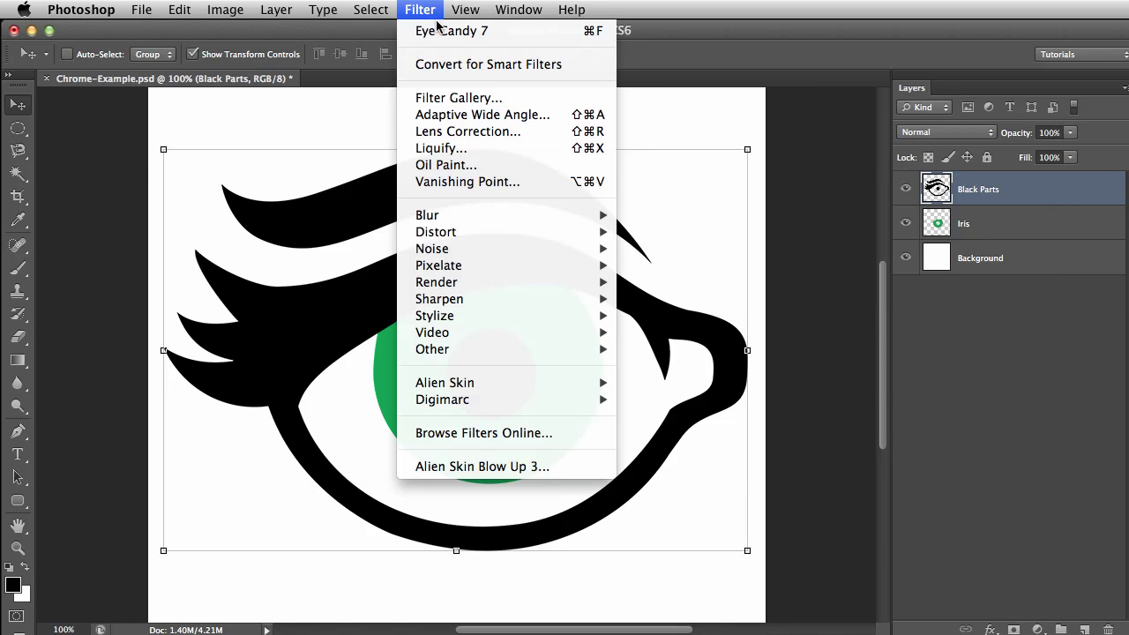
{"action": "mouse_move", "coordinate": [564, 383]}
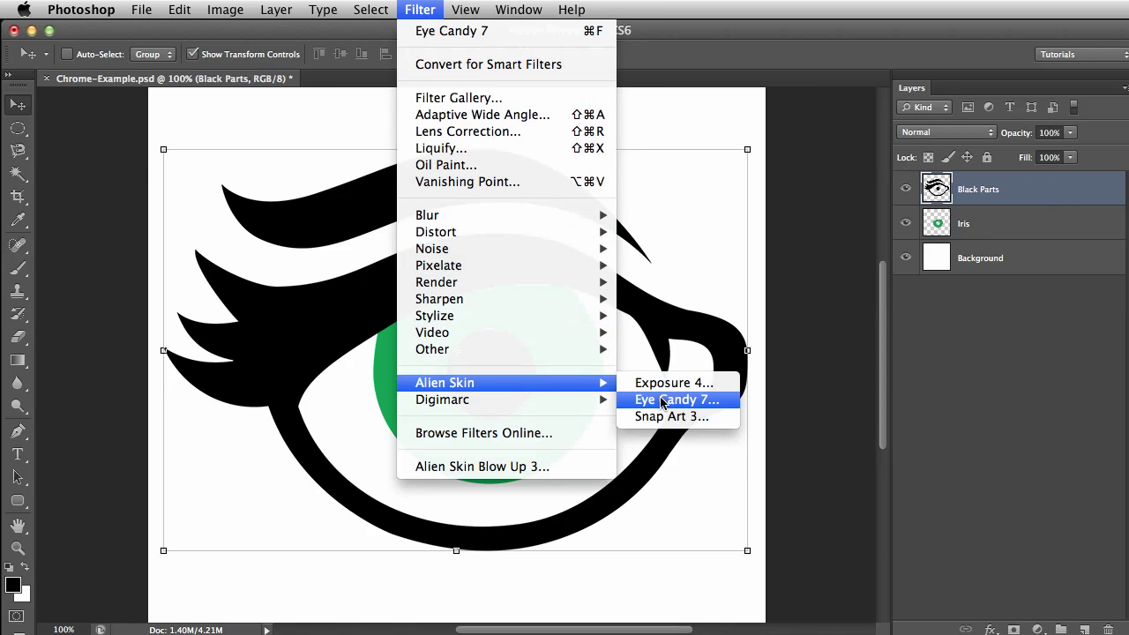
{"action": "left_click", "coordinate": [670, 398]}
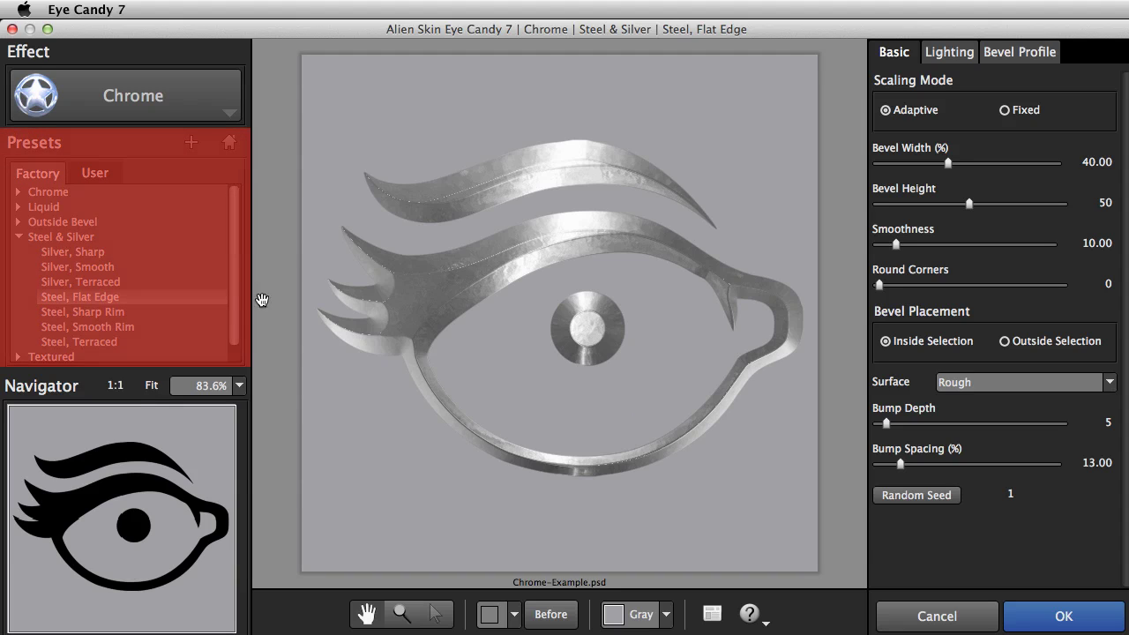
{"action": "left_click", "coordinate": [19, 238]}
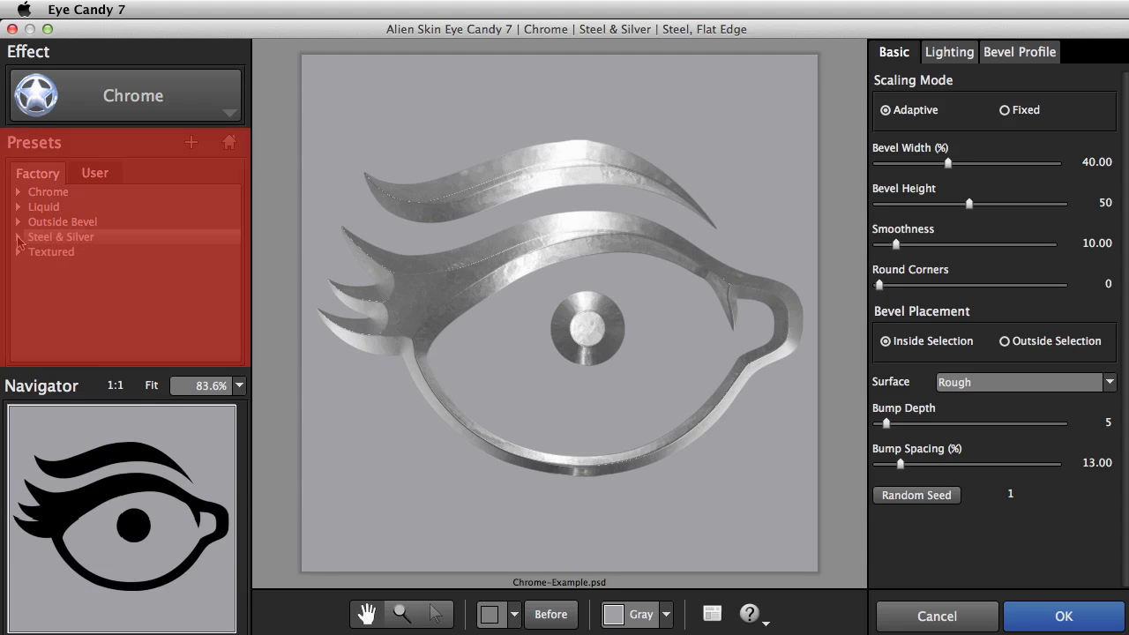
{"action": "left_click", "coordinate": [18, 193]}
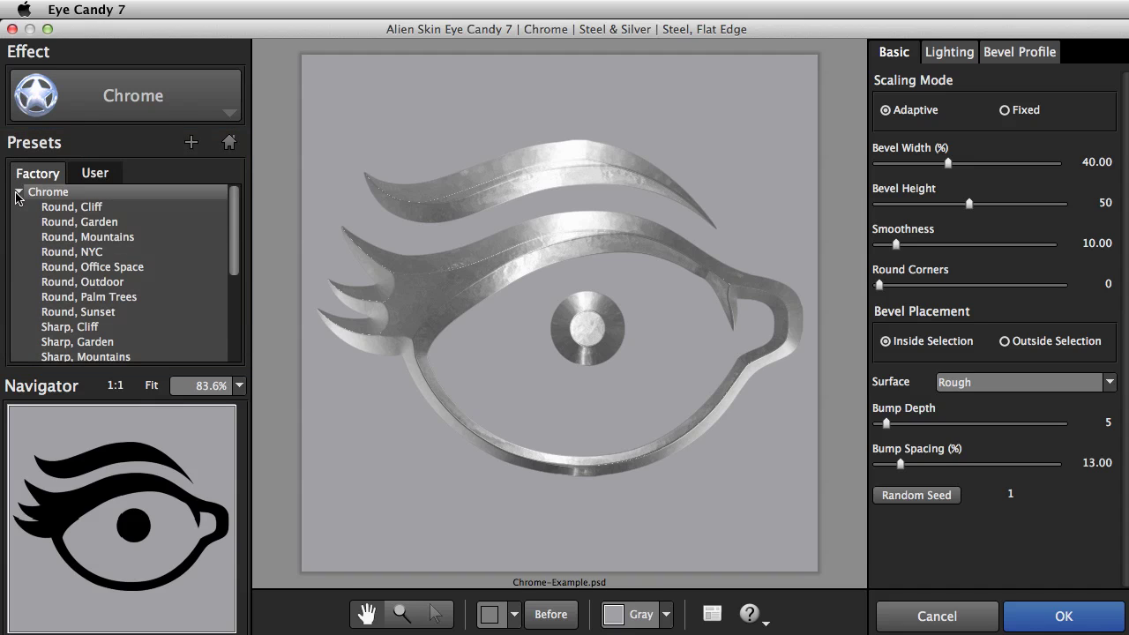
Preview the Round chrome presets from Cliff through Sunset, settling on Round, Office Space.
{"action": "left_click", "coordinate": [62, 210]}
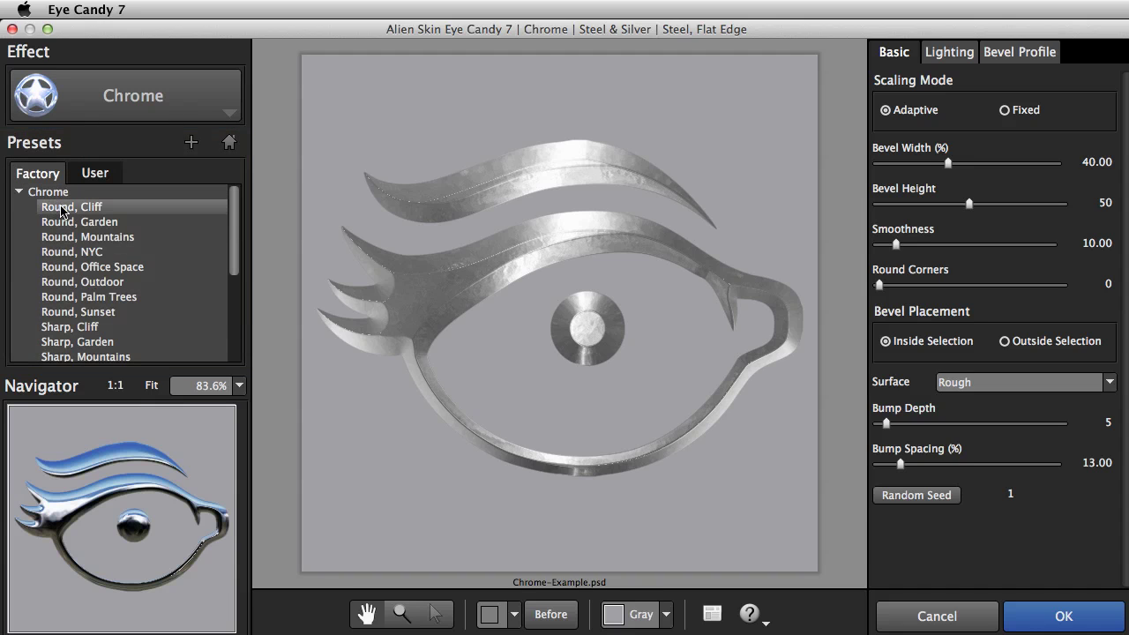
{"action": "left_click", "coordinate": [71, 223]}
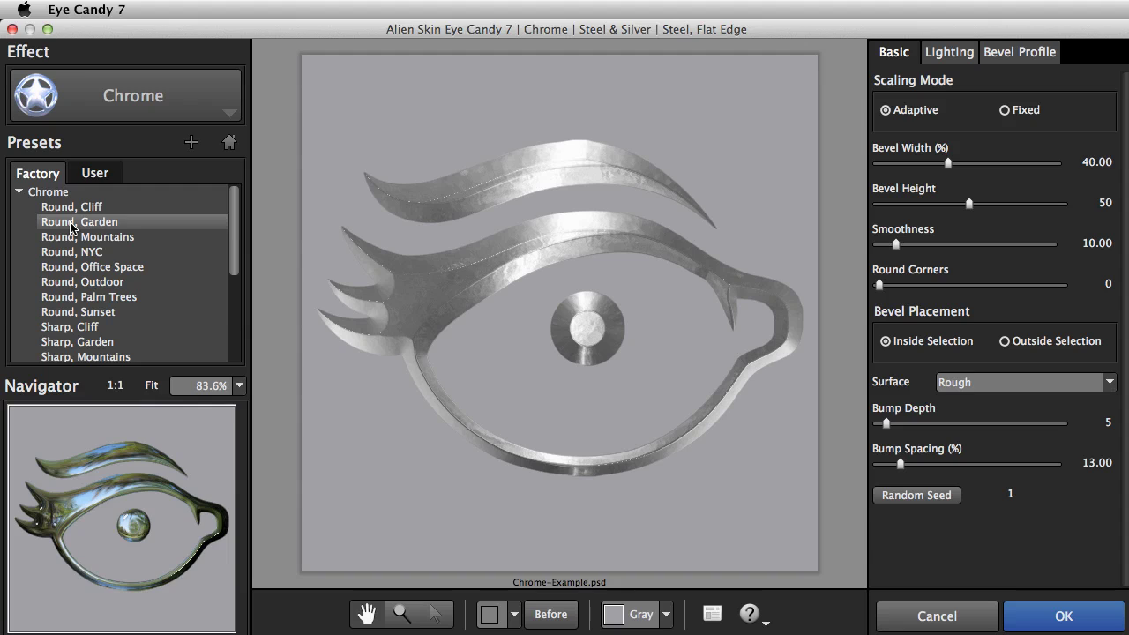
{"action": "left_click", "coordinate": [78, 238]}
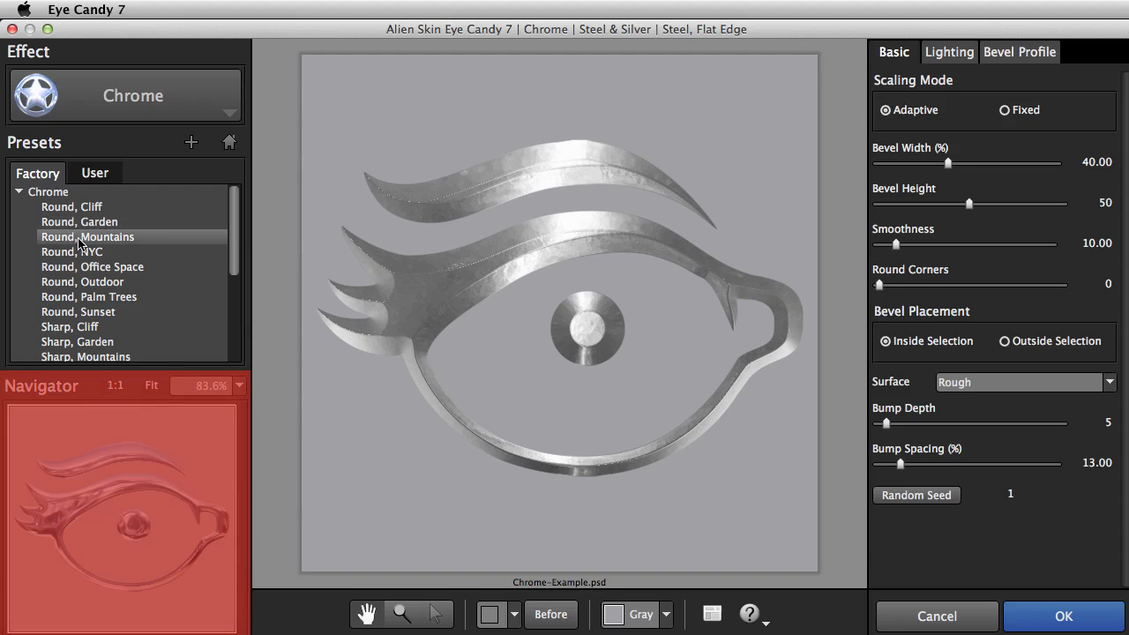
{"action": "left_click", "coordinate": [85, 253]}
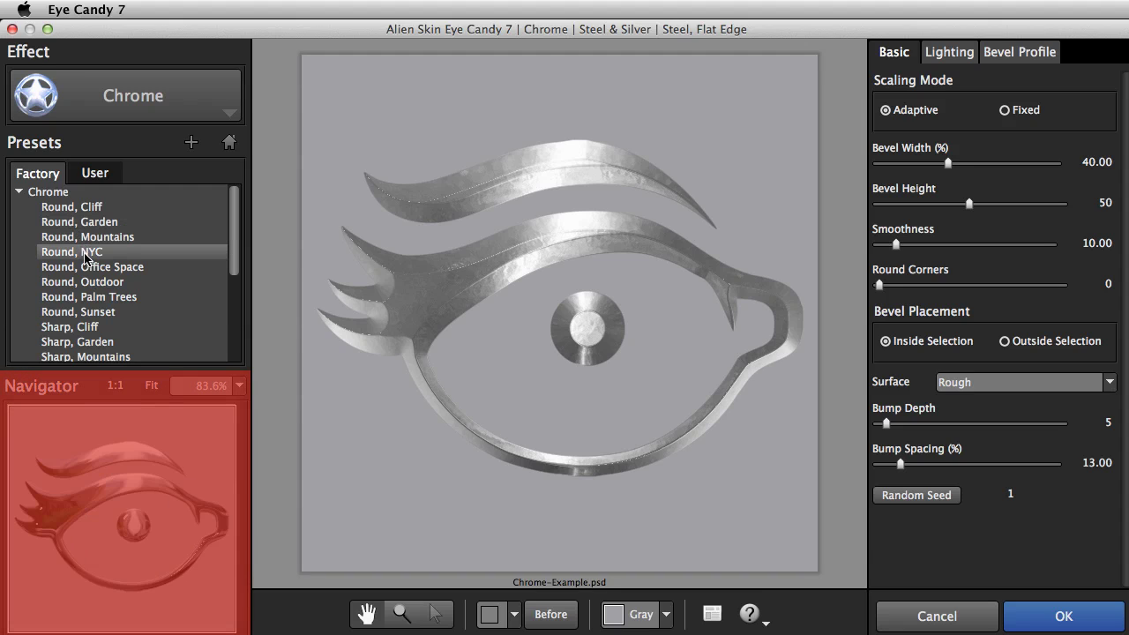
{"action": "left_click", "coordinate": [91, 266]}
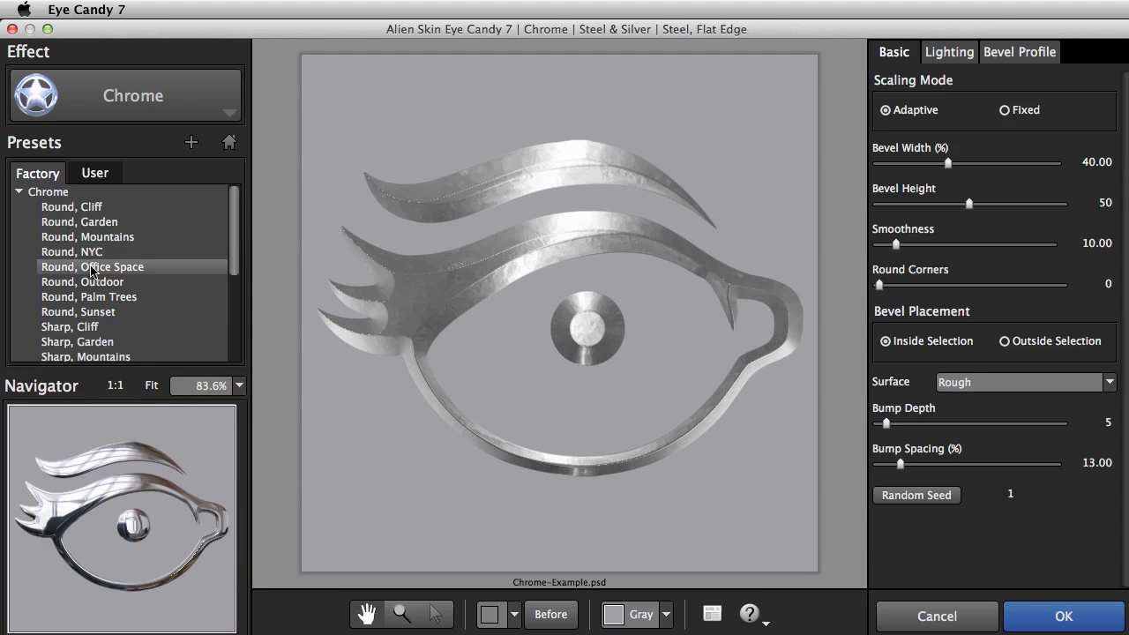
{"action": "left_click", "coordinate": [97, 282]}
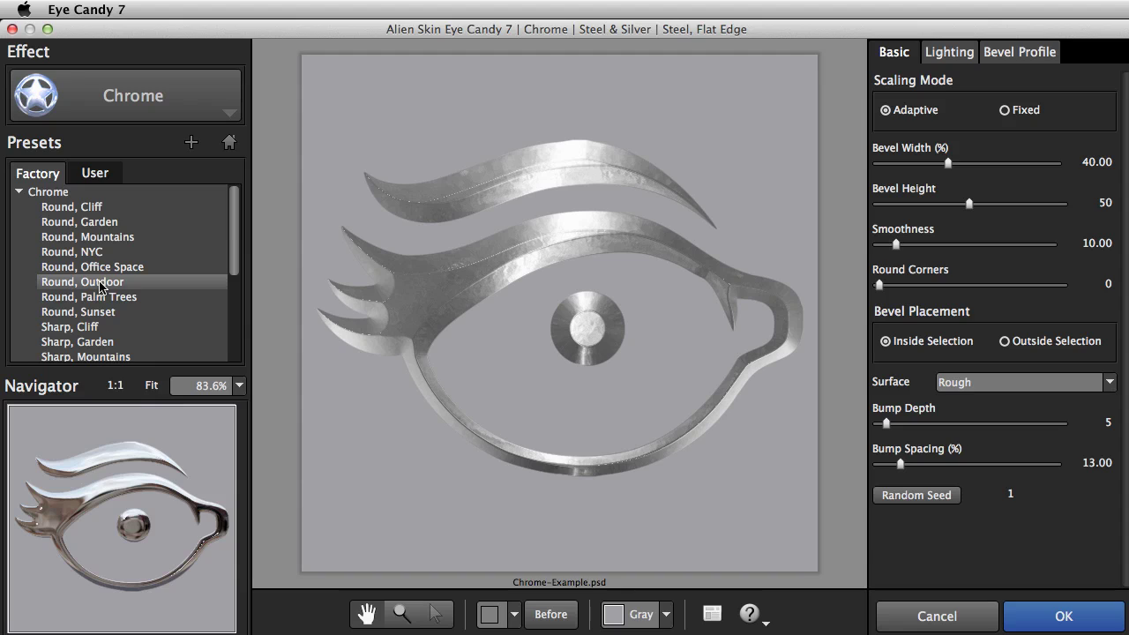
{"action": "left_click", "coordinate": [104, 298]}
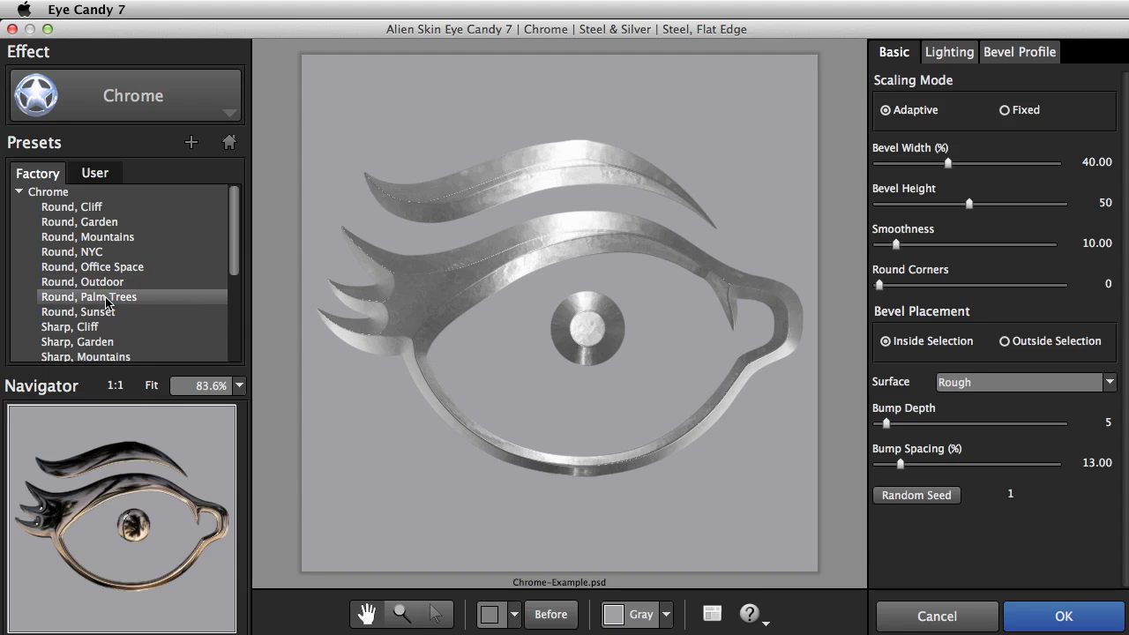
{"action": "left_click", "coordinate": [97, 312]}
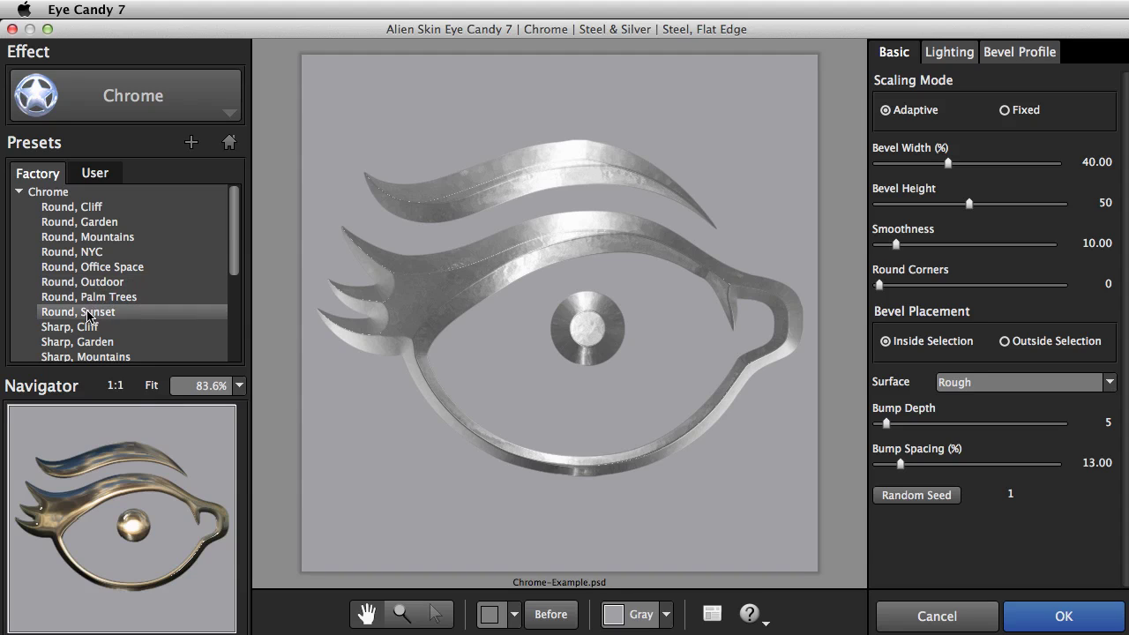
{"action": "left_click_drag", "start_coordinate": [89, 315], "coordinate": [94, 273]}
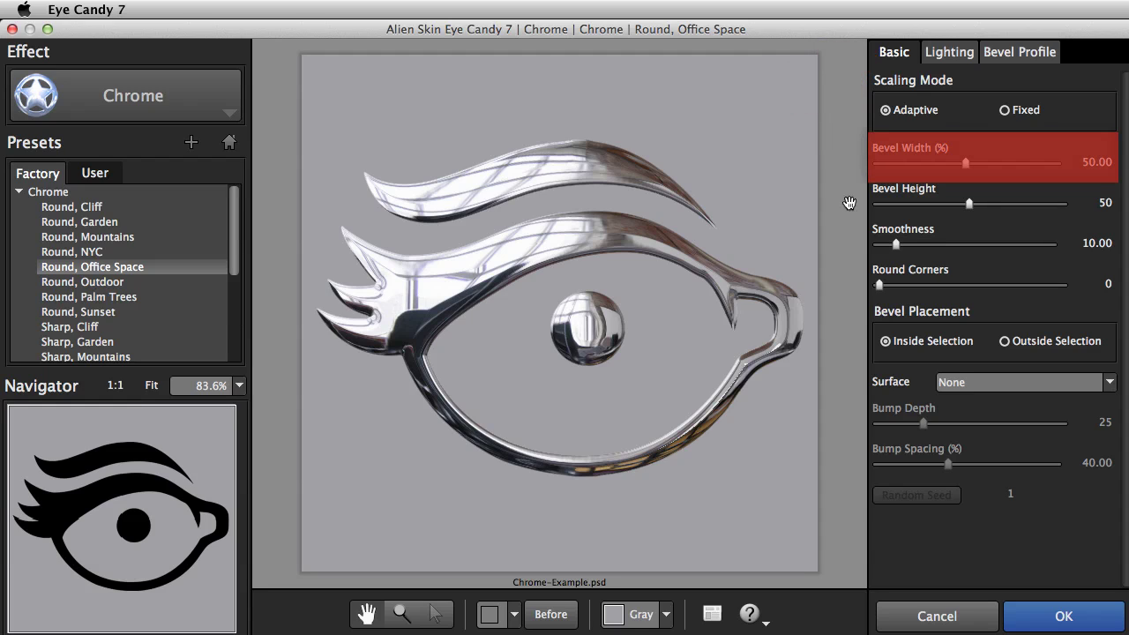
Set the chrome Bevel Width to 32.48 and Smoothness to 7.70.
{"action": "left_click_drag", "start_coordinate": [965, 165], "coordinate": [935, 166]}
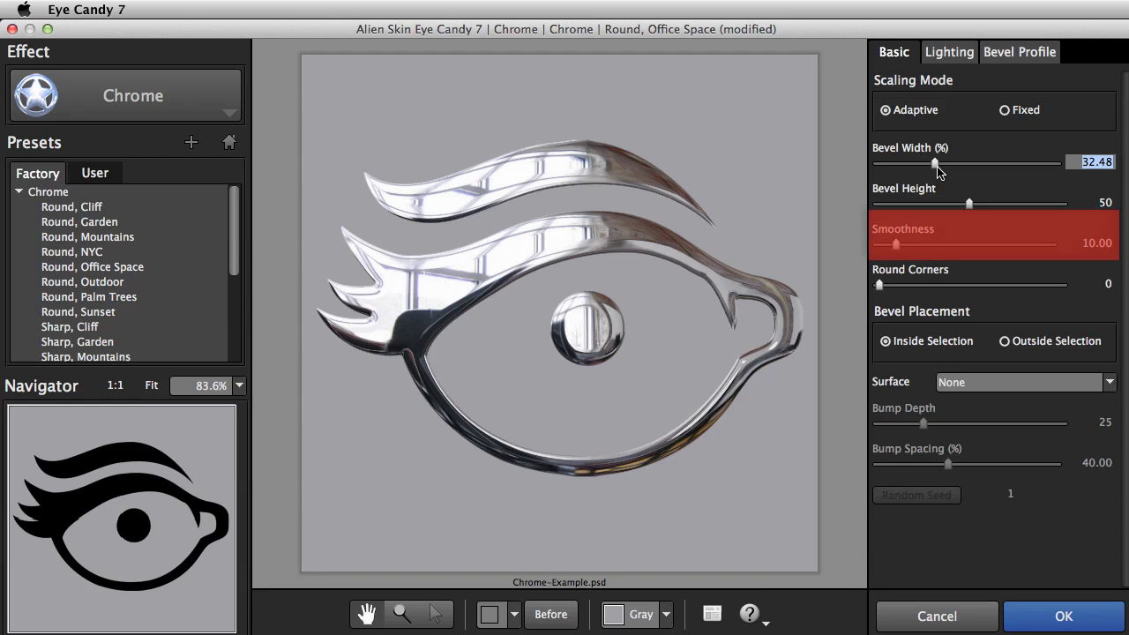
{"action": "left_click_drag", "start_coordinate": [897, 248], "coordinate": [862, 244]}
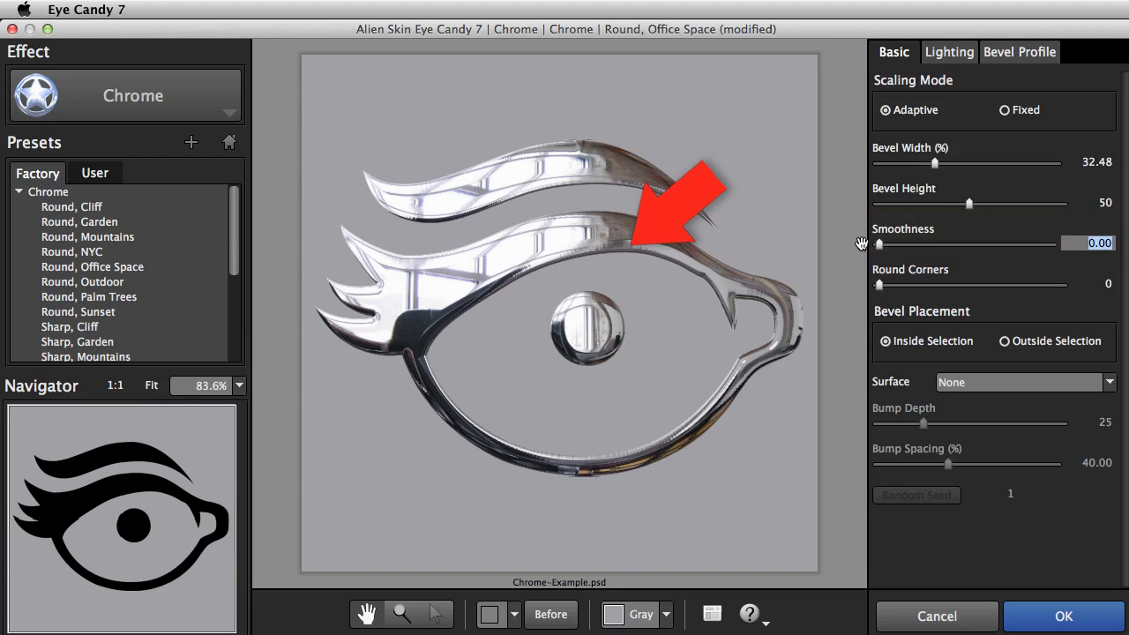
{"action": "left_click_drag", "start_coordinate": [880, 246], "coordinate": [890, 246]}
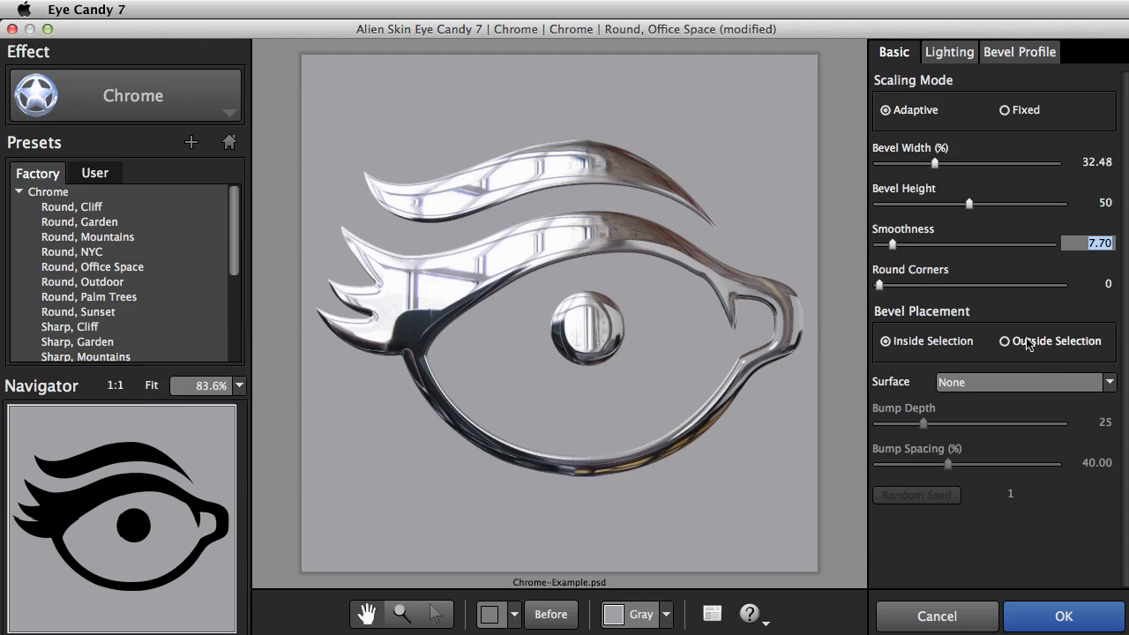
Try a Rough chrome surface, then set Surface back to None.
{"action": "left_click", "coordinate": [998, 386]}
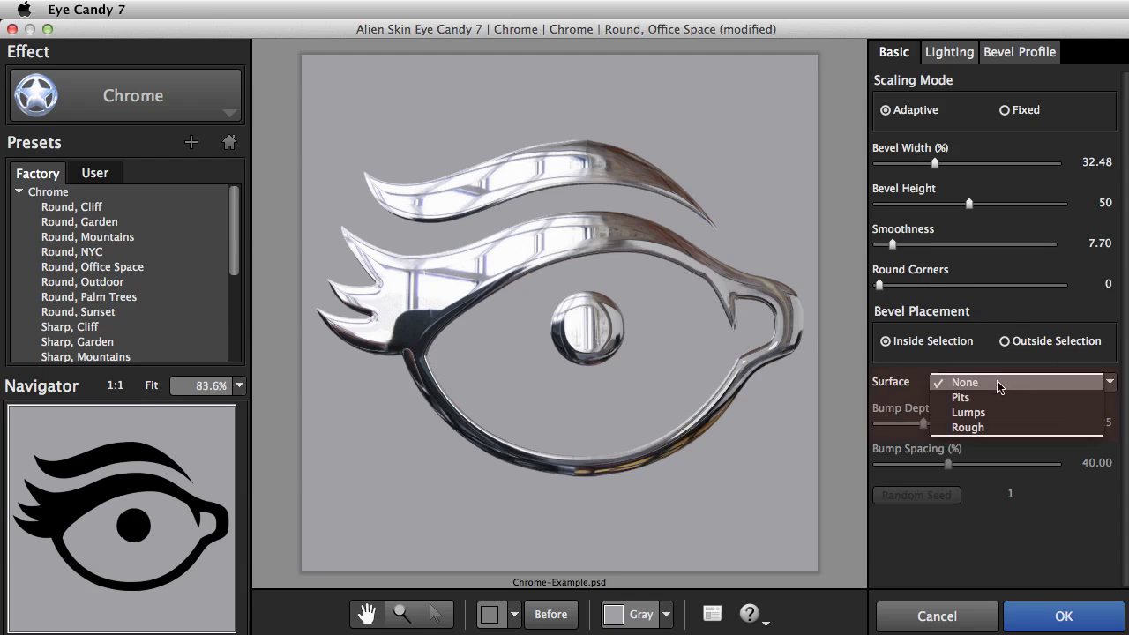
{"action": "left_click", "coordinate": [986, 427]}
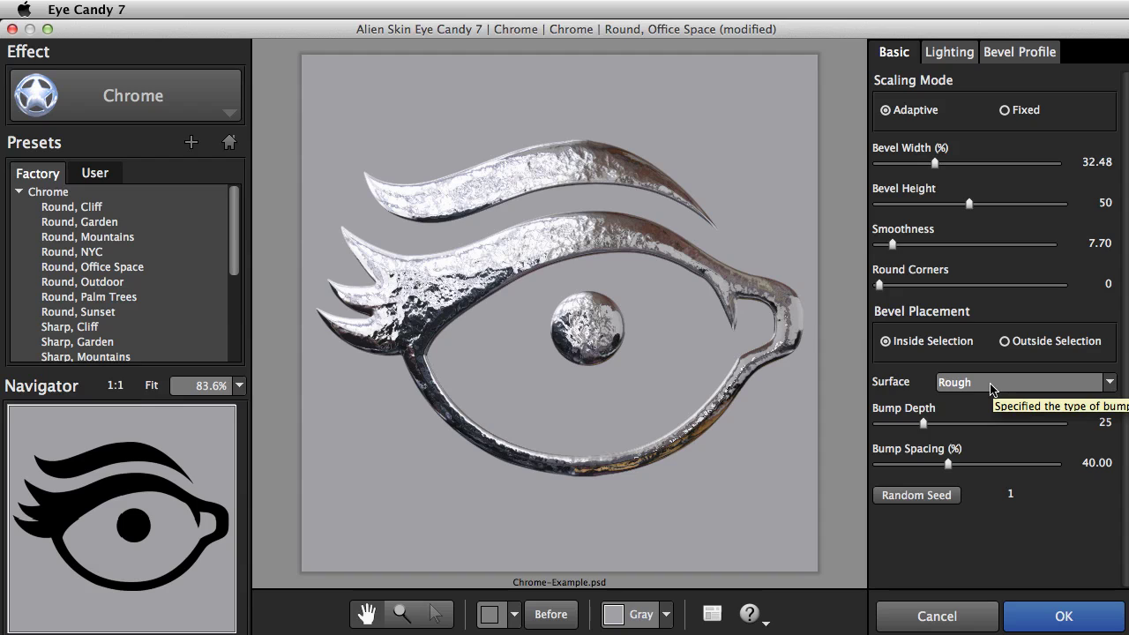
{"action": "left_click", "coordinate": [990, 386]}
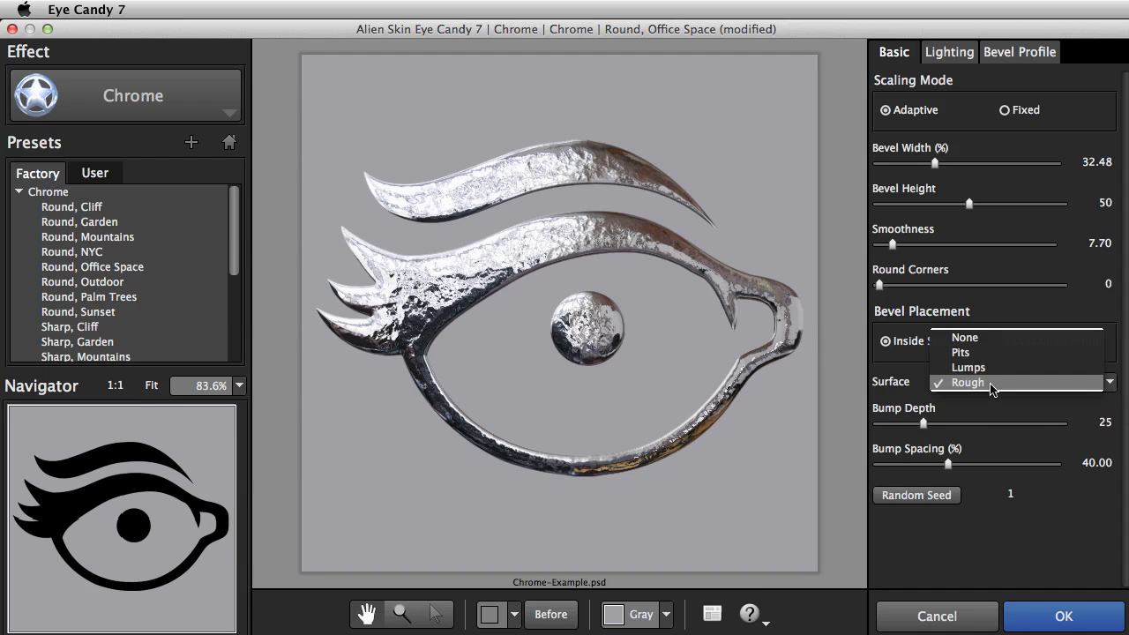
{"action": "left_click", "coordinate": [963, 337]}
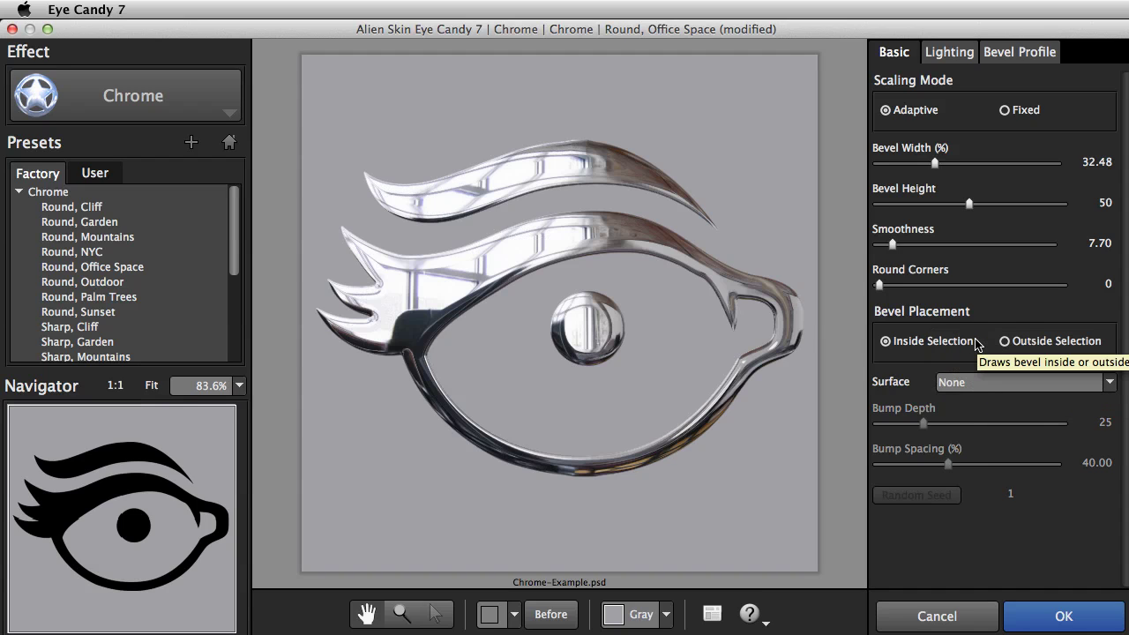
Set the Lighting tab's Reflection Map Blur to 39 and apply the chrome effect.
{"action": "left_click", "coordinate": [961, 57]}
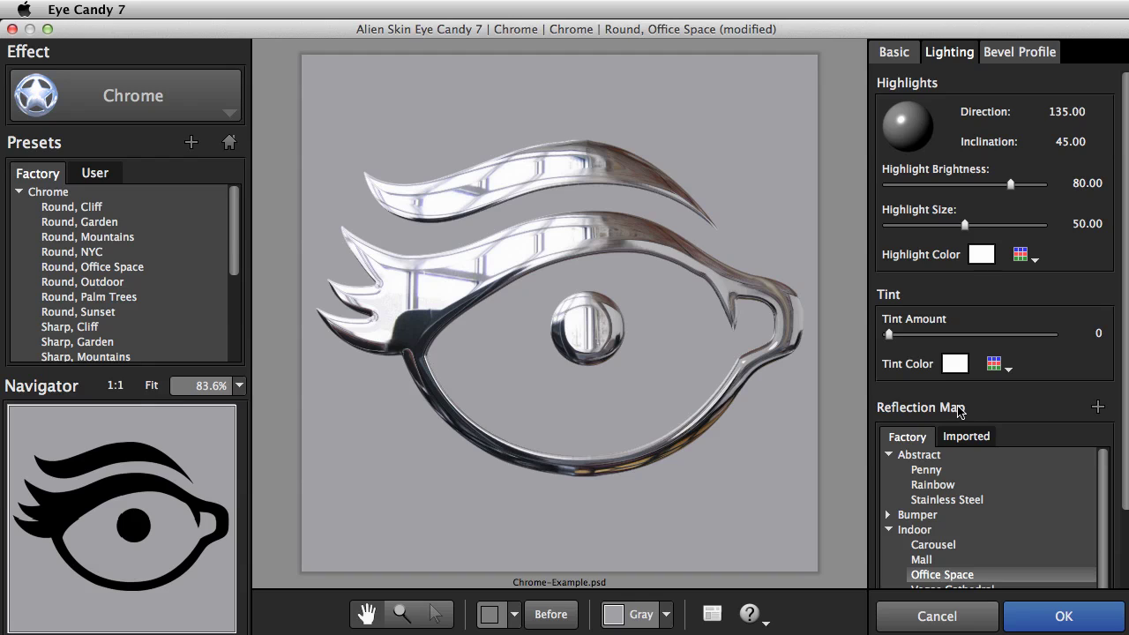
{"action": "left_click_drag", "start_coordinate": [1126, 432], "coordinate": [1125, 516]}
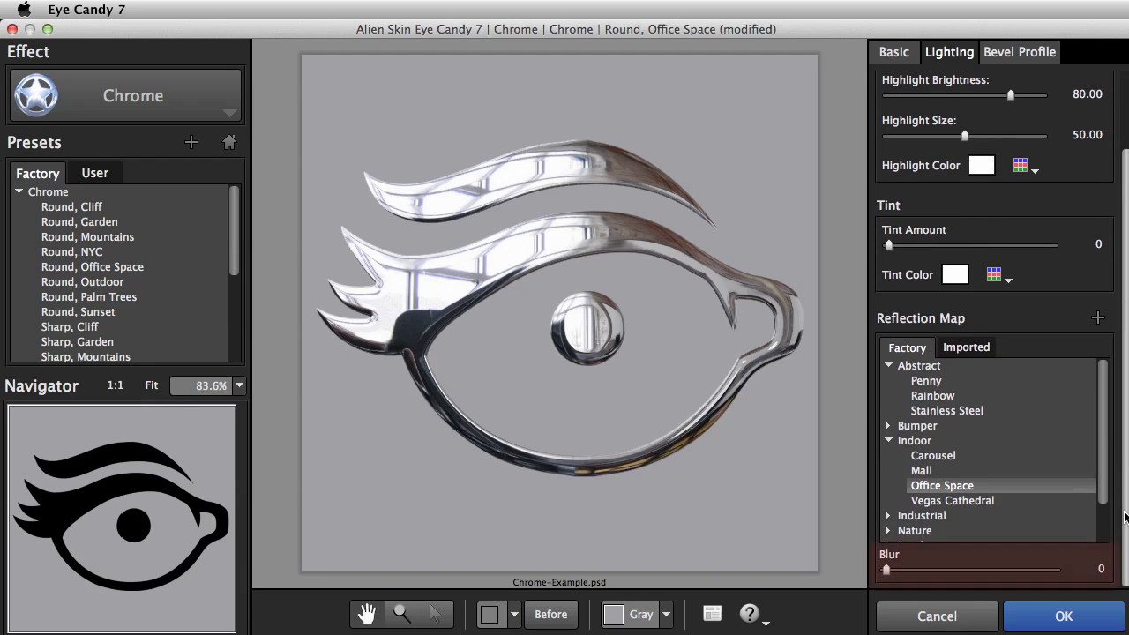
{"action": "left_click", "coordinate": [951, 569]}
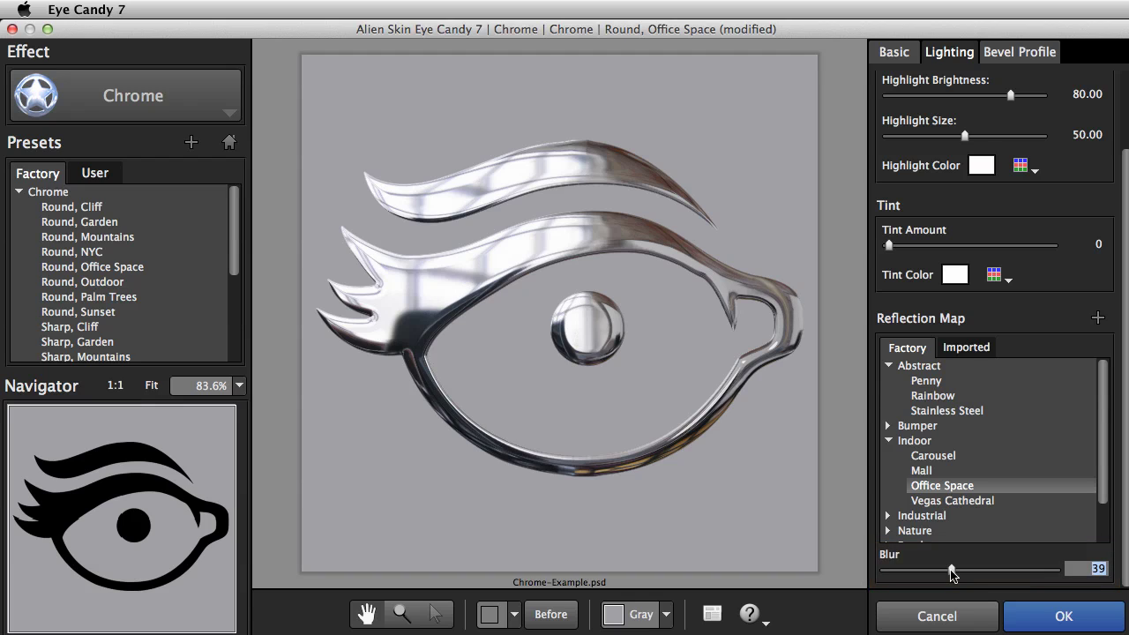
{"action": "left_click", "coordinate": [1023, 607]}
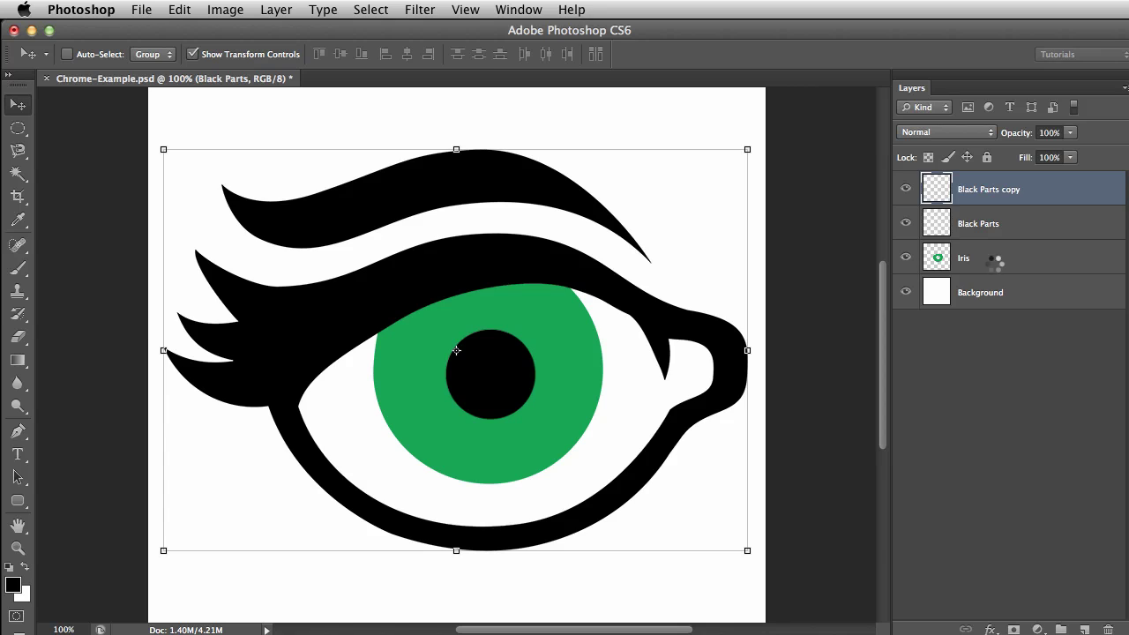
Launch Filter > Alien Skin > Eye Candy 7 on the Iris layer.
{"action": "left_click", "coordinate": [995, 267]}
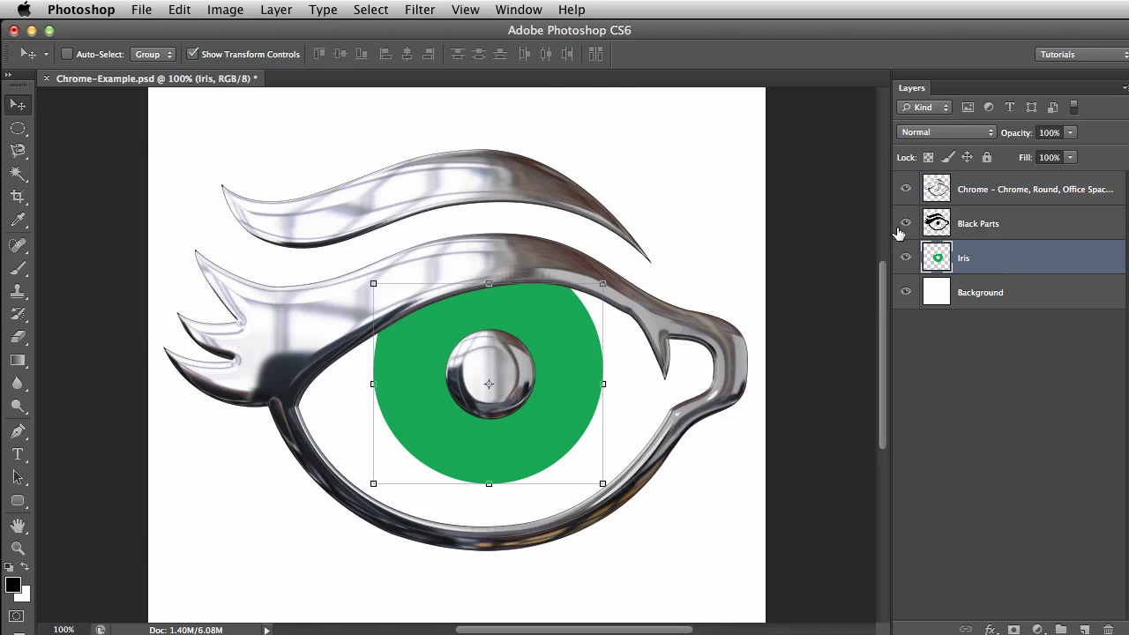
{"action": "left_click", "coordinate": [414, 11]}
{"action": "mouse_move", "coordinate": [512, 383]}
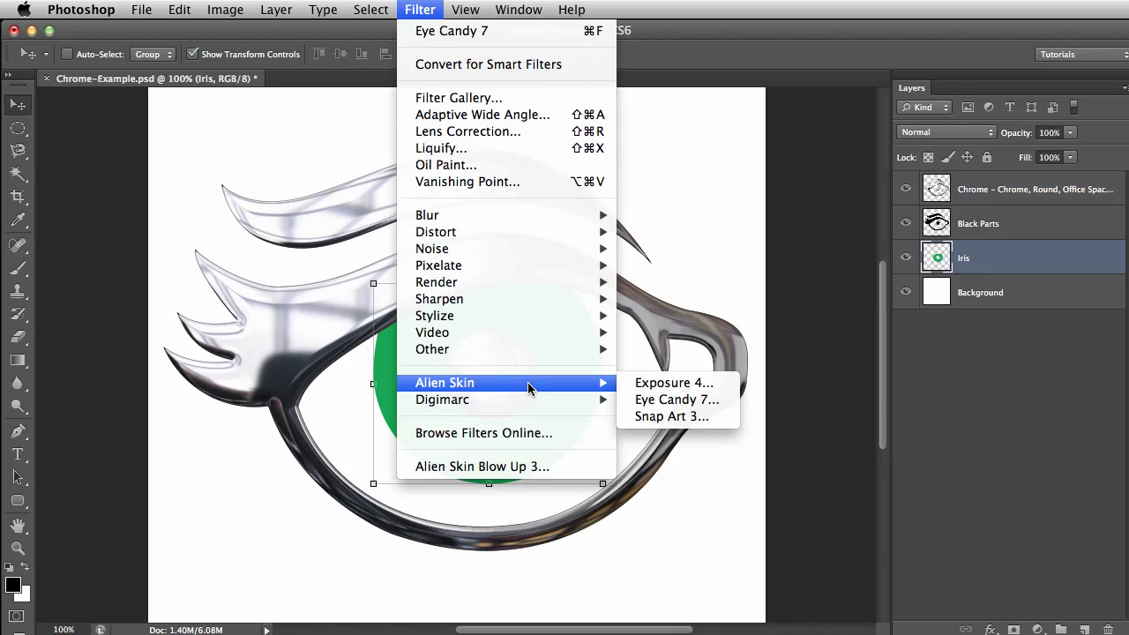
{"action": "left_click", "coordinate": [653, 401]}
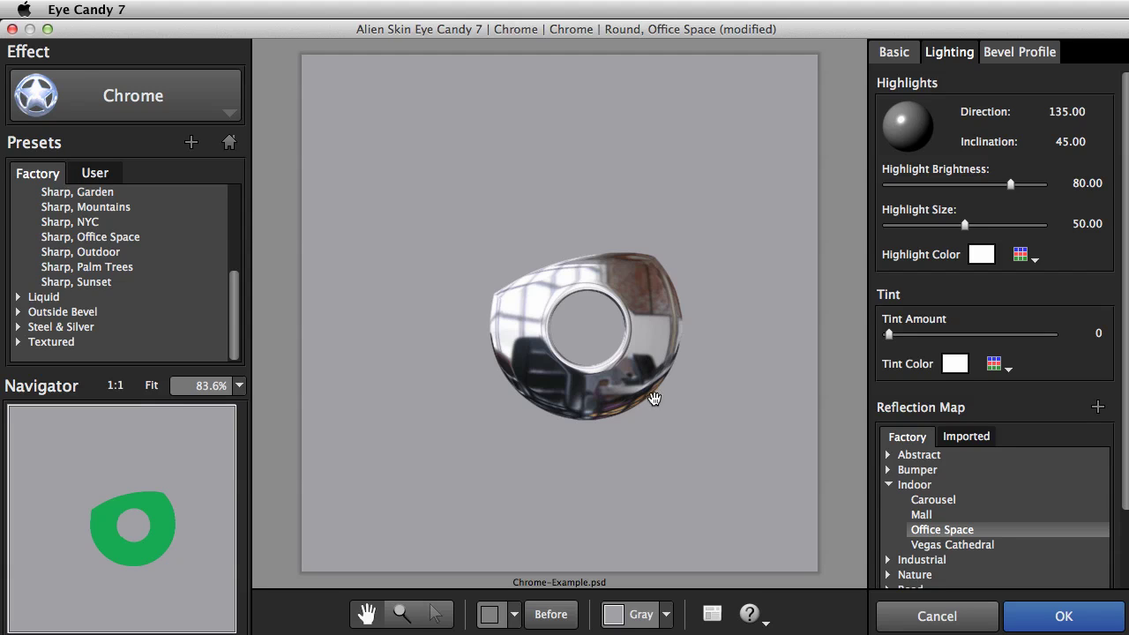
Eyedrop the iris green as Tint Color, set Tint Amount to 48, and apply.
{"action": "left_click", "coordinate": [995, 365]}
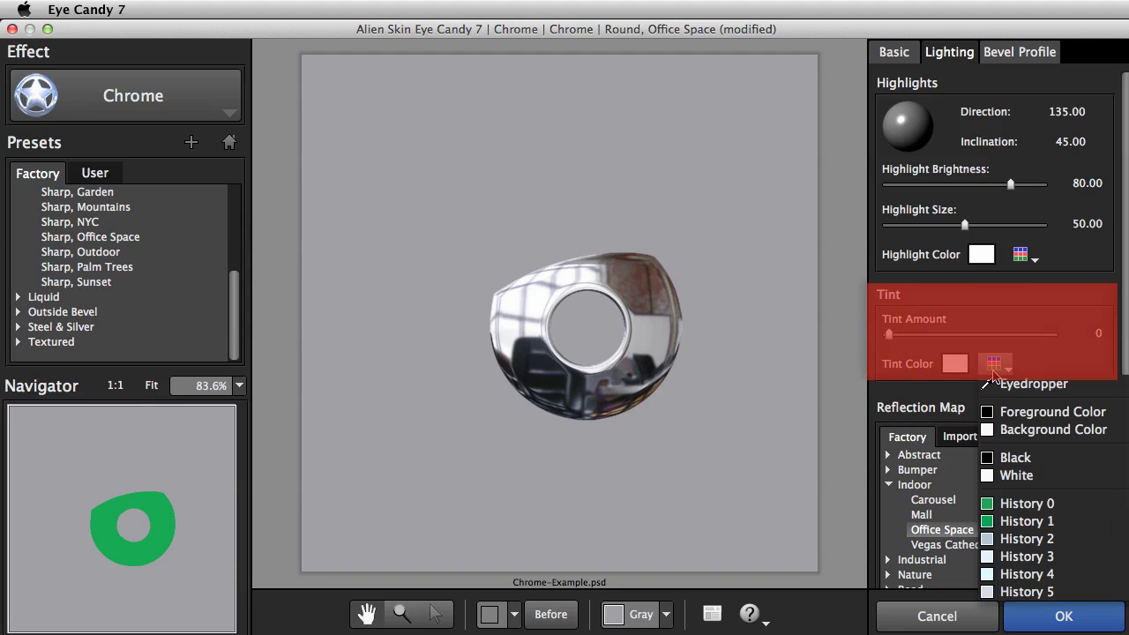
{"action": "left_click", "coordinate": [1009, 385]}
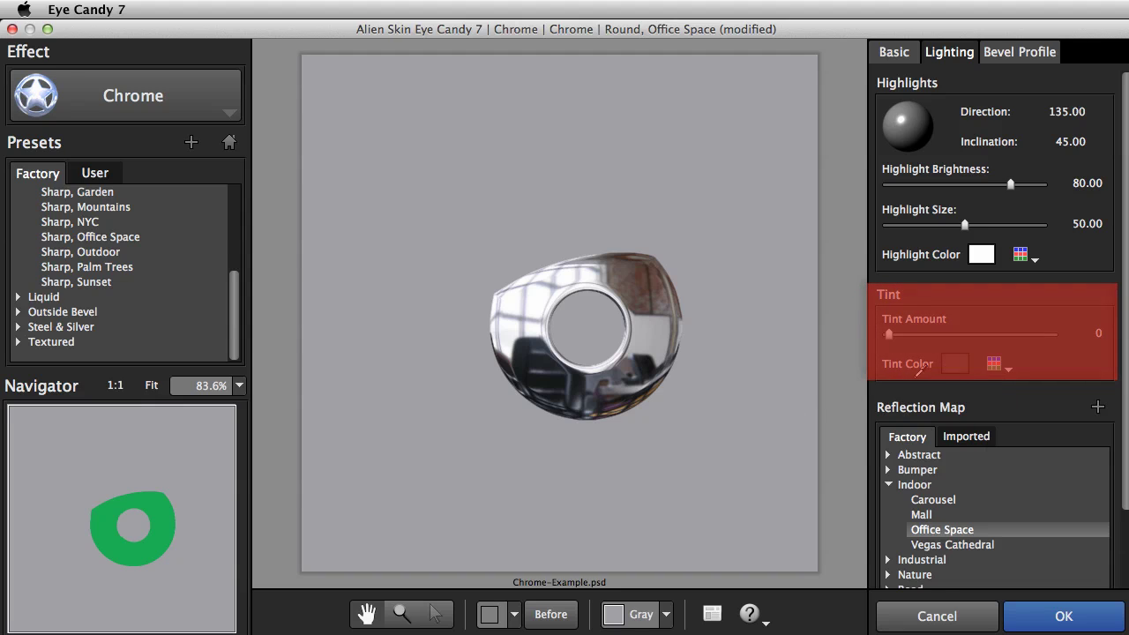
{"action": "left_click", "coordinate": [651, 350]}
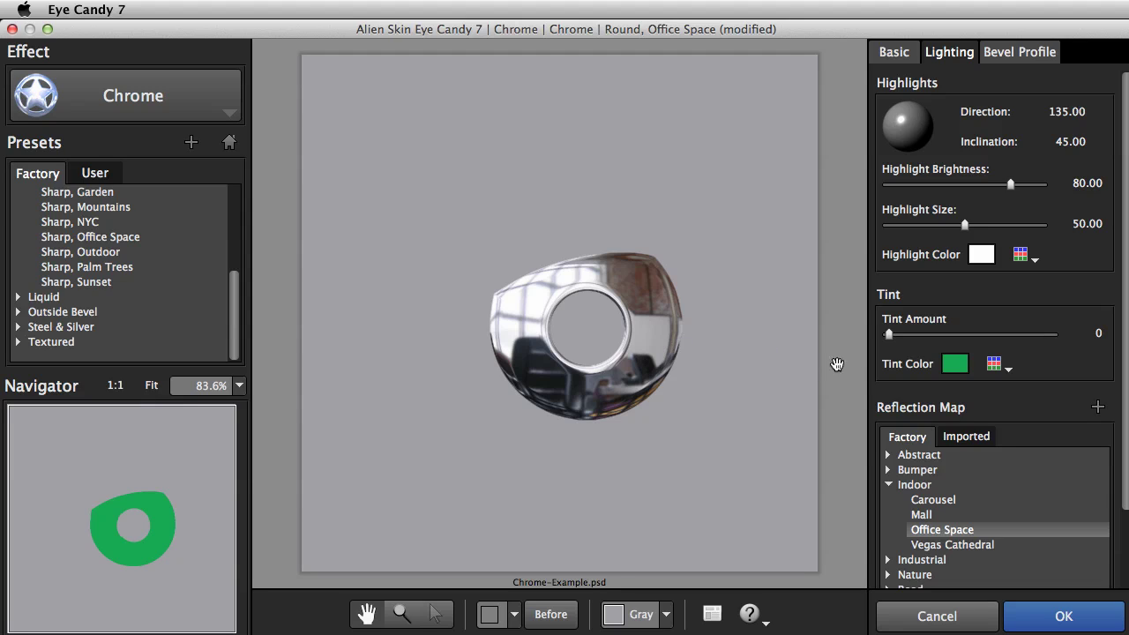
{"action": "left_click_drag", "start_coordinate": [889, 334], "coordinate": [968, 345]}
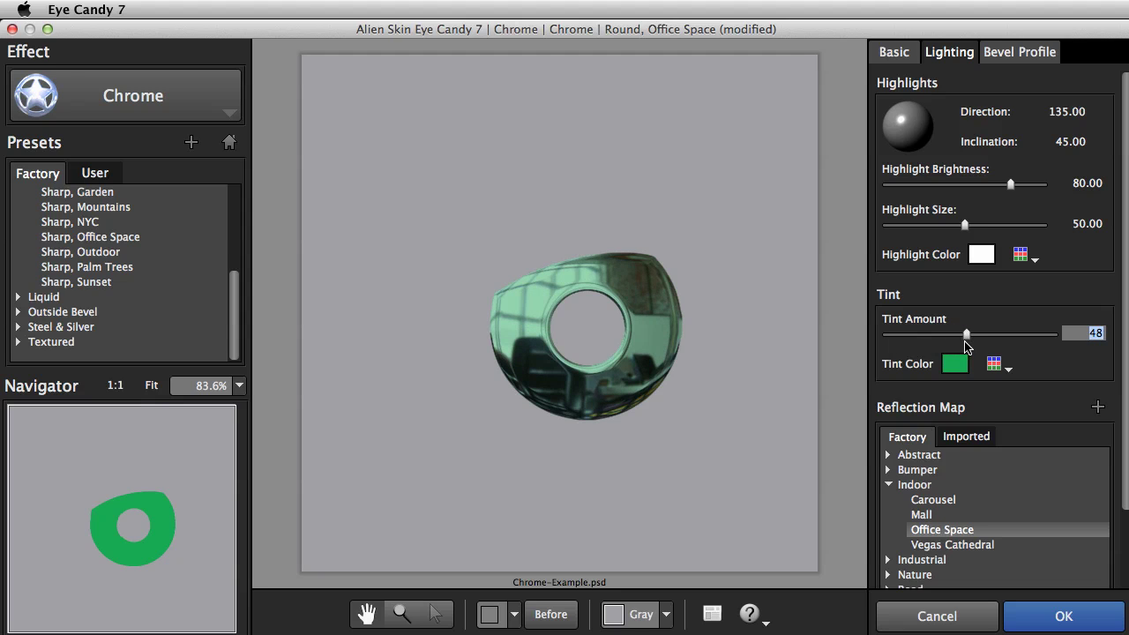
{"action": "left_click", "coordinate": [1039, 608]}
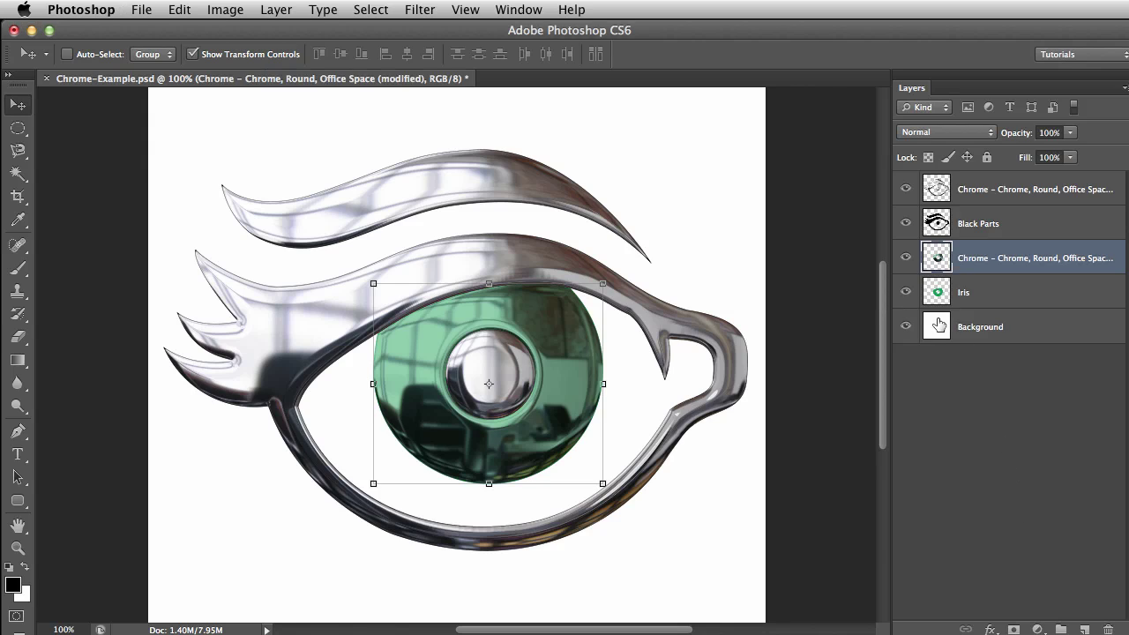
Hide the Iris and Black Parts layers and merge both Chrome layers with Cmd+E.
{"action": "left_click", "coordinate": [905, 292]}
{"action": "left_click", "coordinate": [905, 224]}
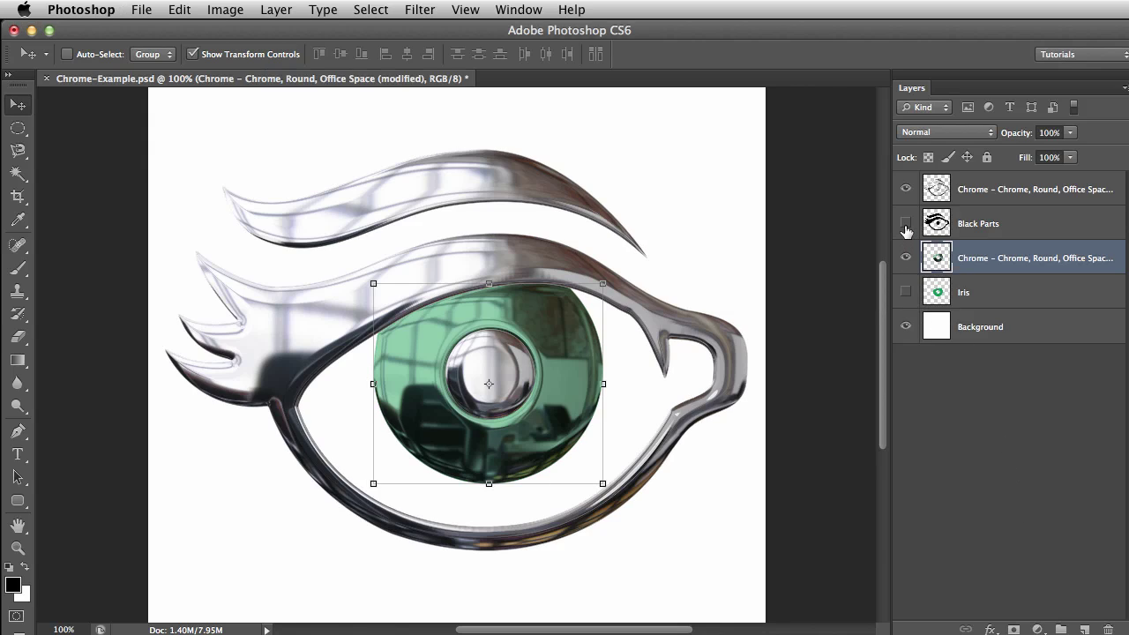
{"action": "left_click", "coordinate": [976, 198], "text": "super"}
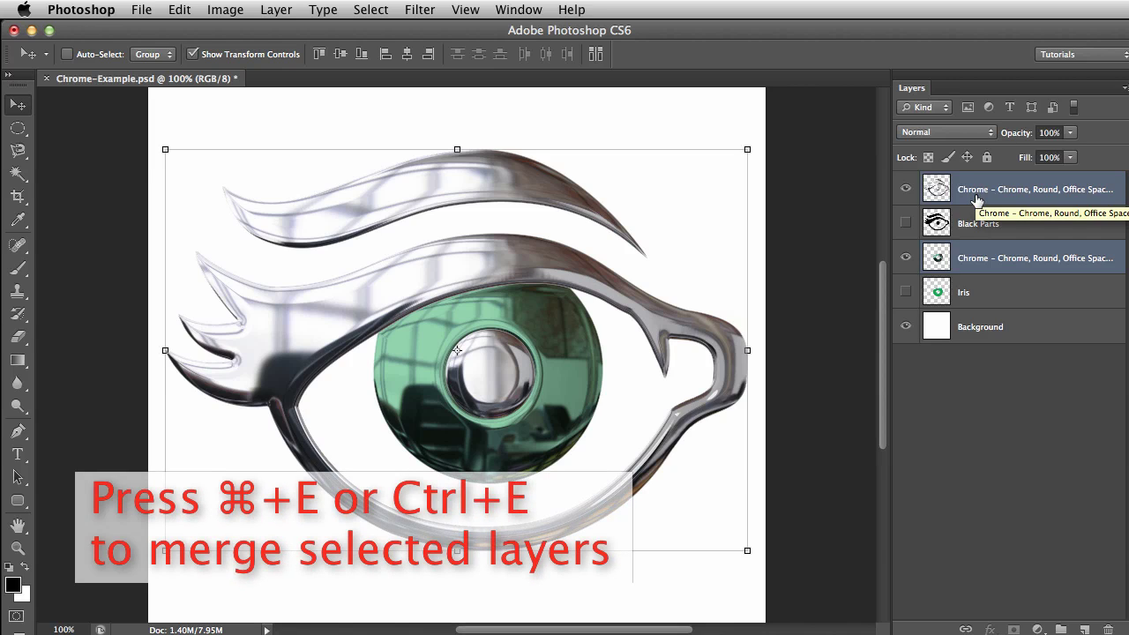
{"action": "key", "text": "super+e"}
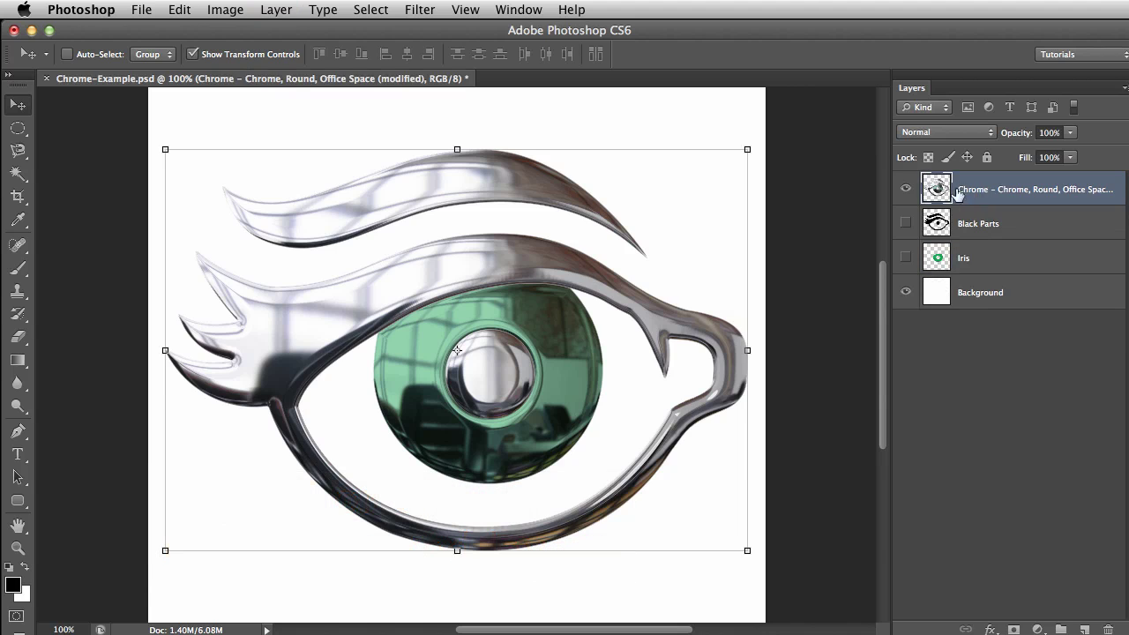
Launch Eye Candy 7 on the merged chrome eye layer.
{"action": "left_click", "coordinate": [440, 10]}
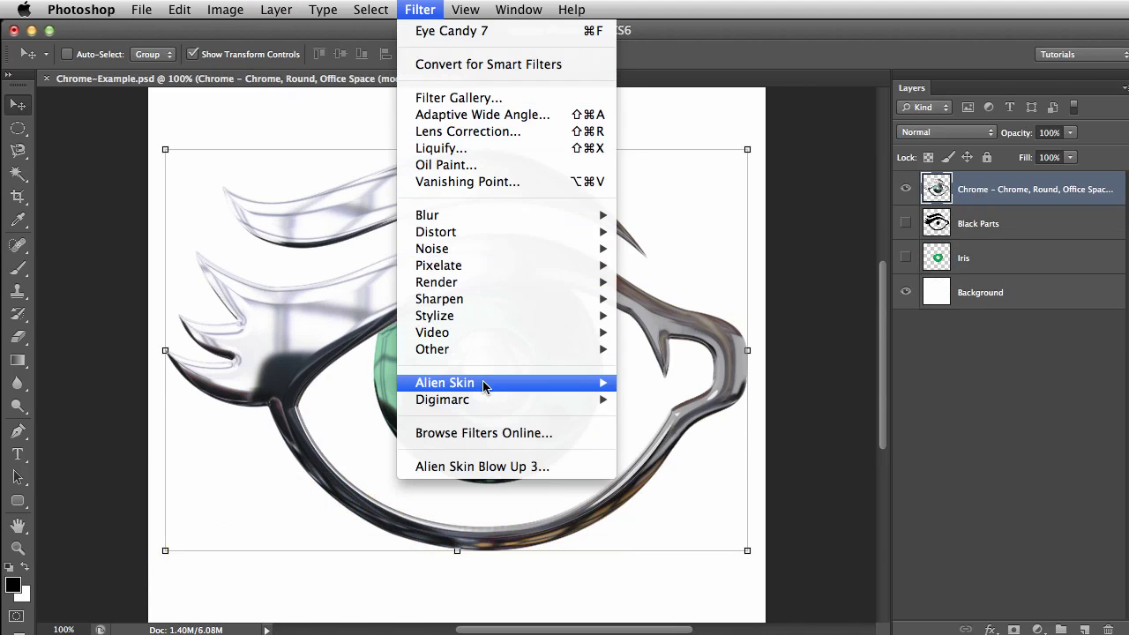
{"action": "mouse_move", "coordinate": [483, 386]}
{"action": "left_click", "coordinate": [663, 402]}
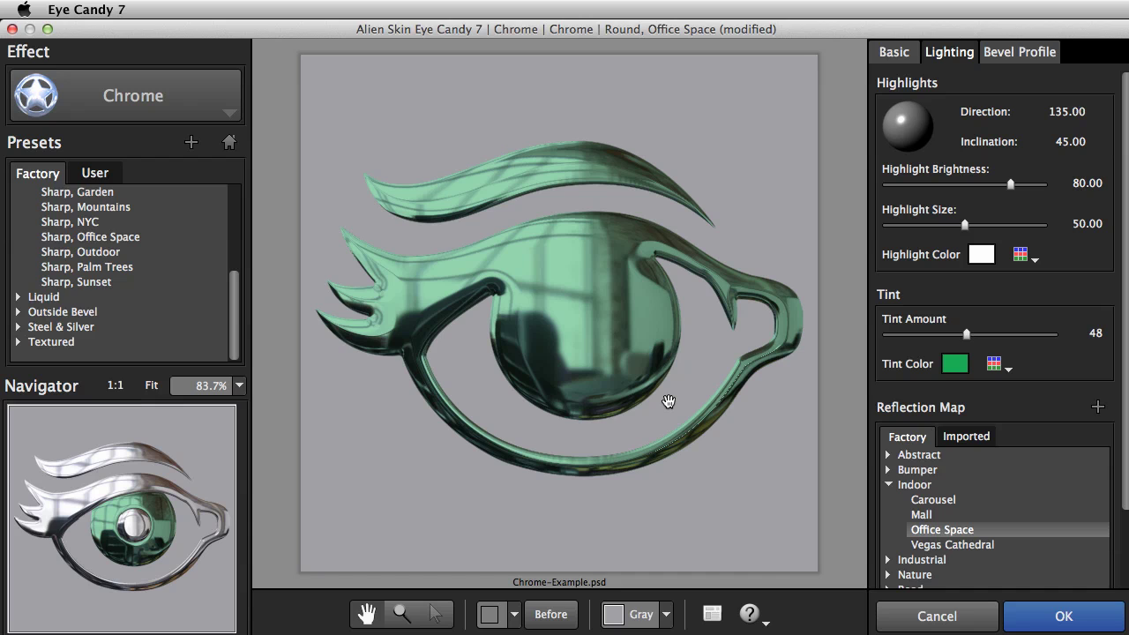
Apply a Shadow effect using the Drop Height 2 preset at Overall Opacity 43.
{"action": "left_click", "coordinate": [203, 105]}
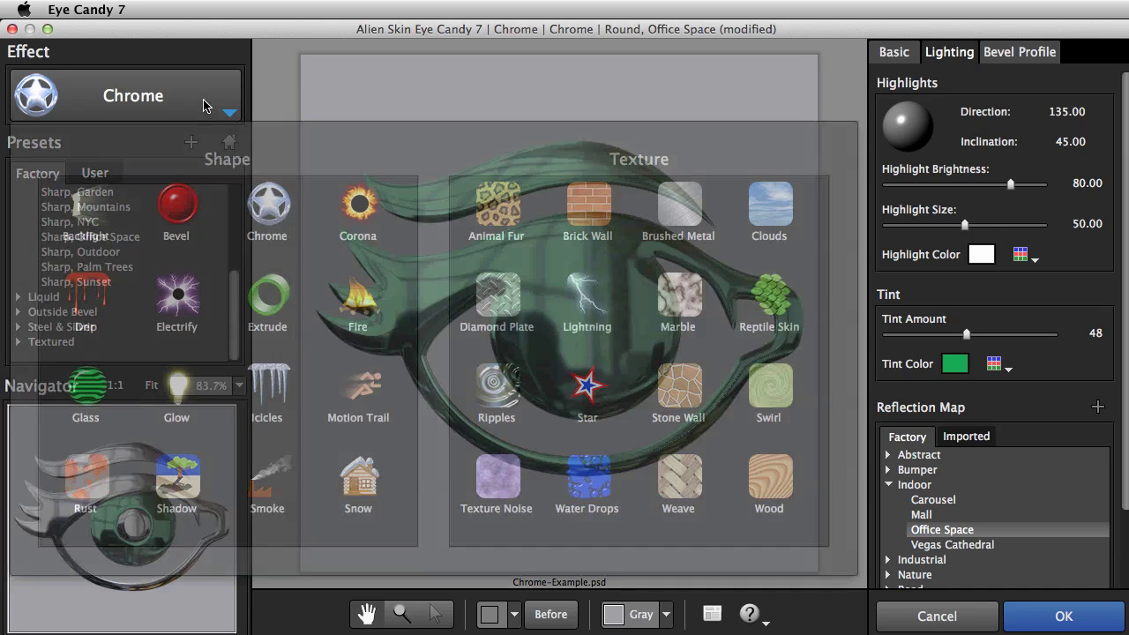
{"action": "left_click", "coordinate": [194, 483]}
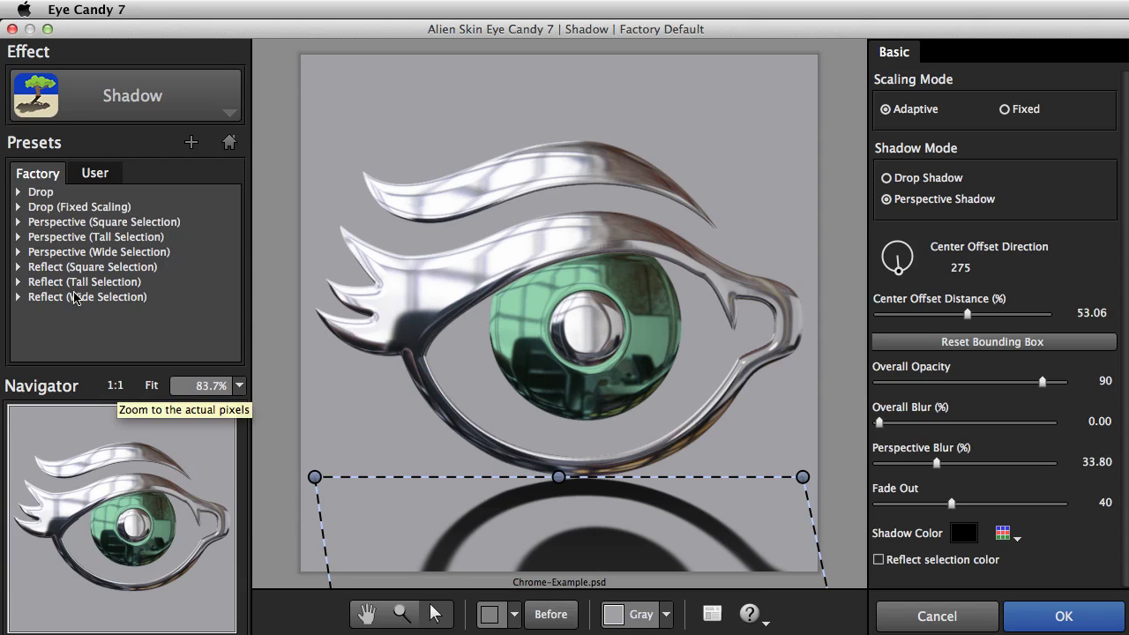
{"action": "left_click", "coordinate": [18, 192]}
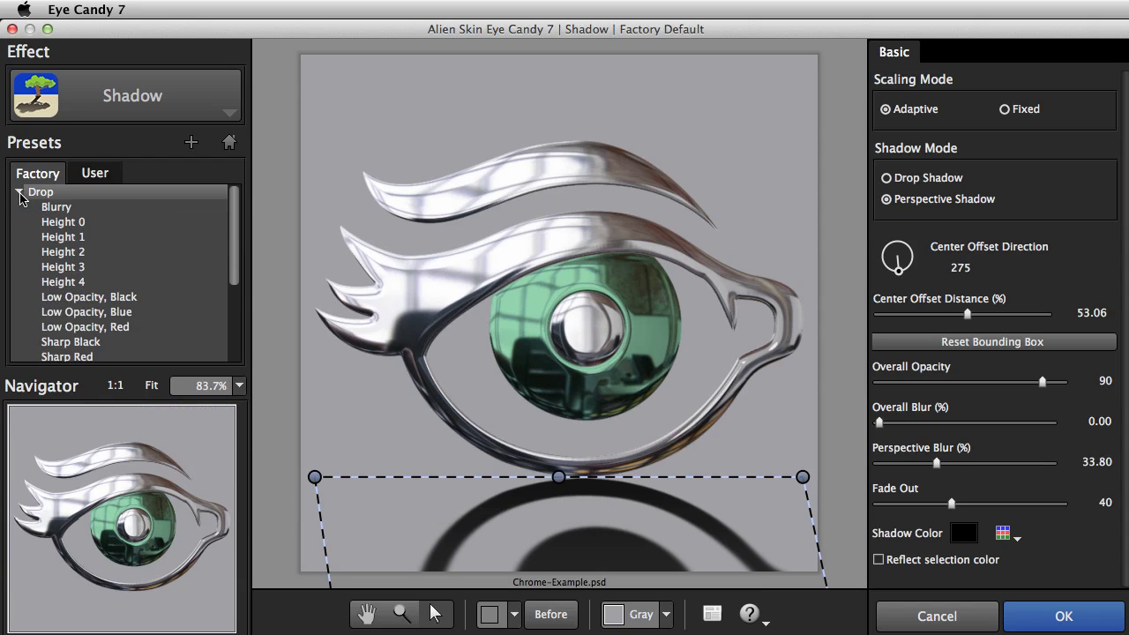
{"action": "left_click", "coordinate": [62, 237]}
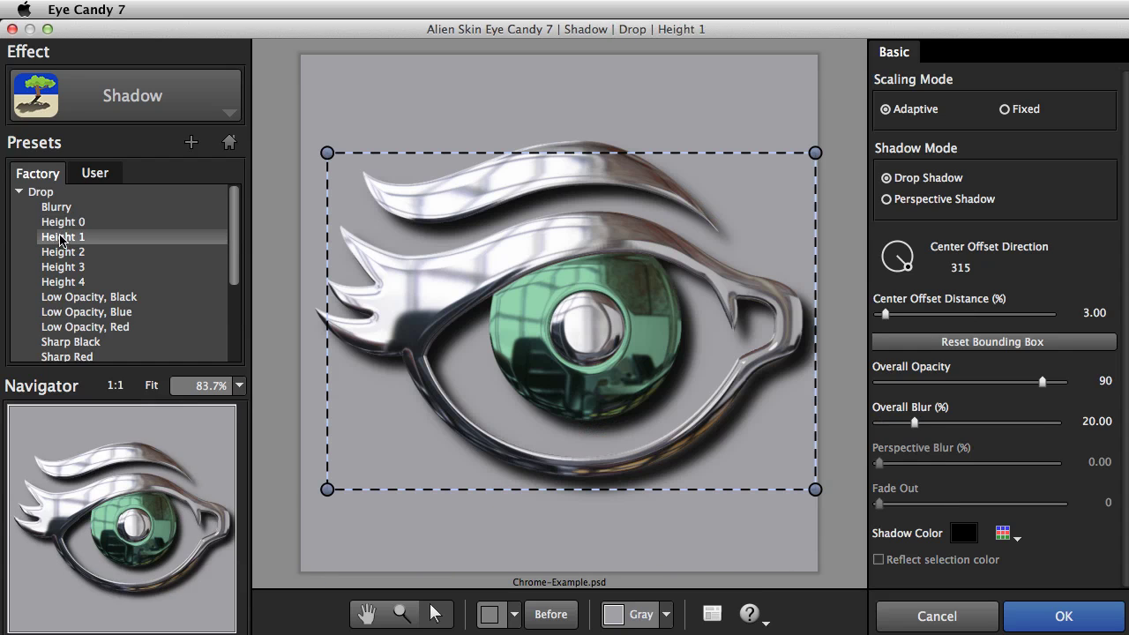
{"action": "left_click", "coordinate": [62, 253]}
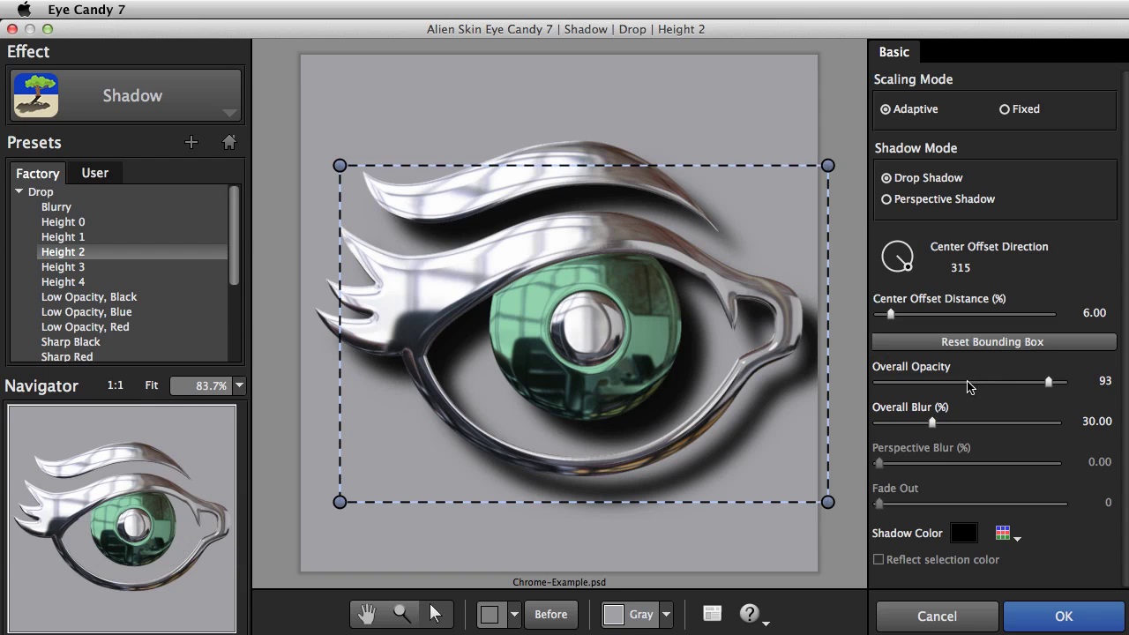
{"action": "left_click_drag", "start_coordinate": [970, 386], "coordinate": [959, 389]}
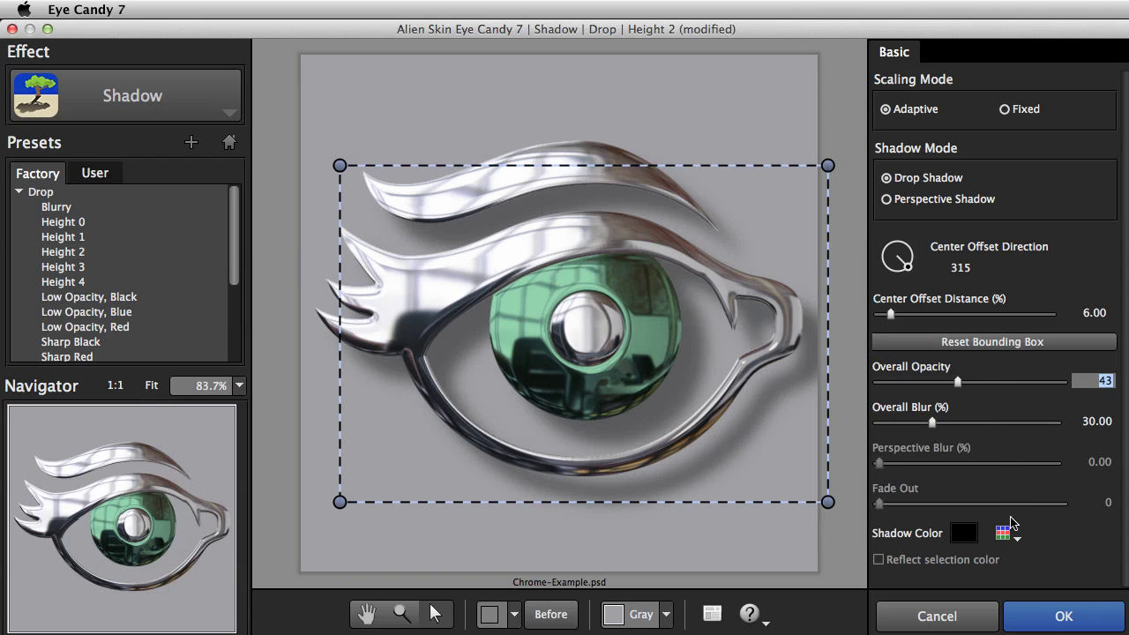
{"action": "left_click", "coordinate": [1036, 617]}
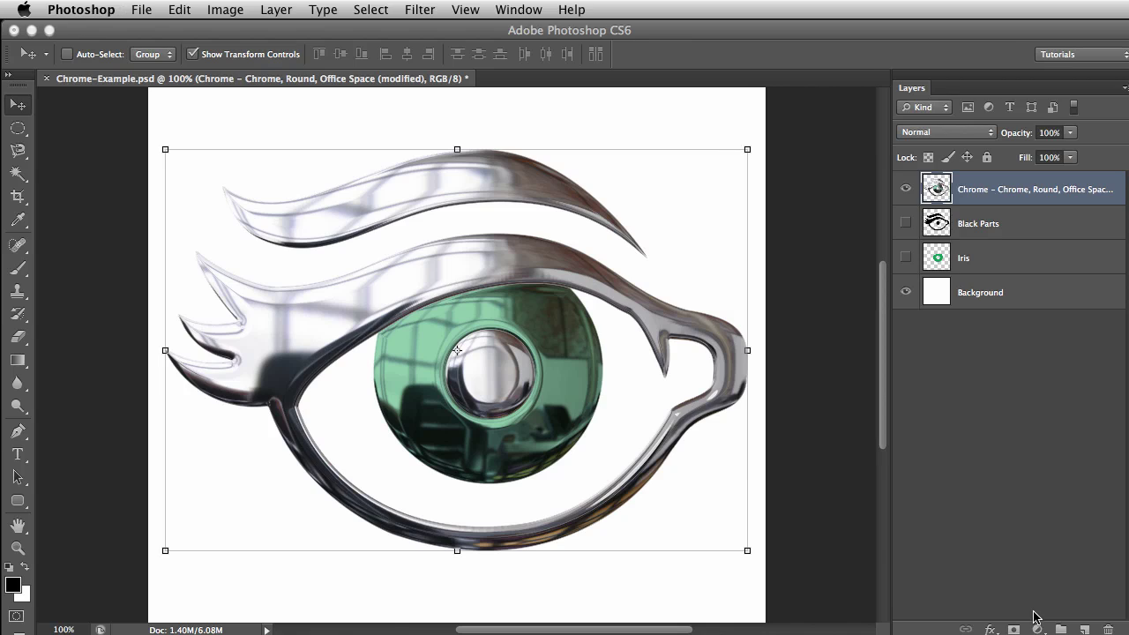